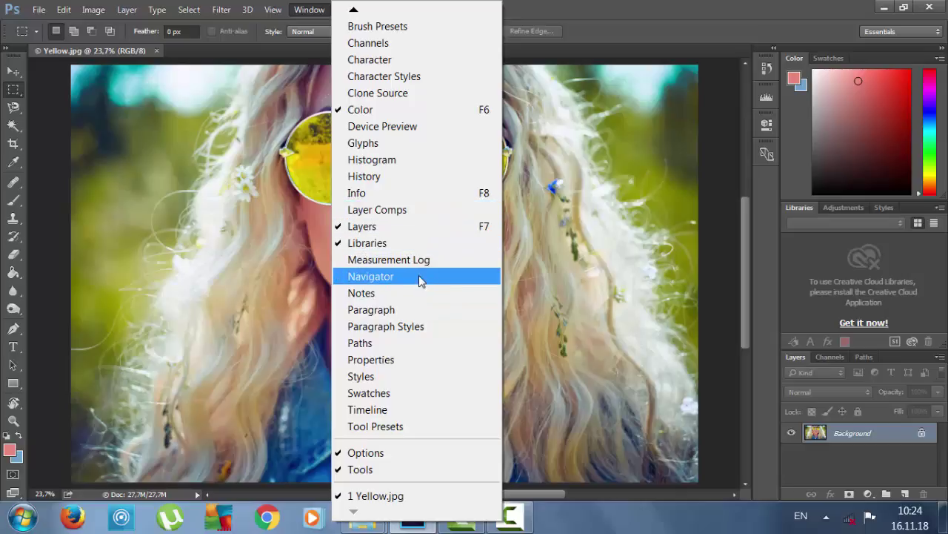
Show the Navigator panel and enlarge it until its preview covers a large part of the canvas.
left_click(419, 275)
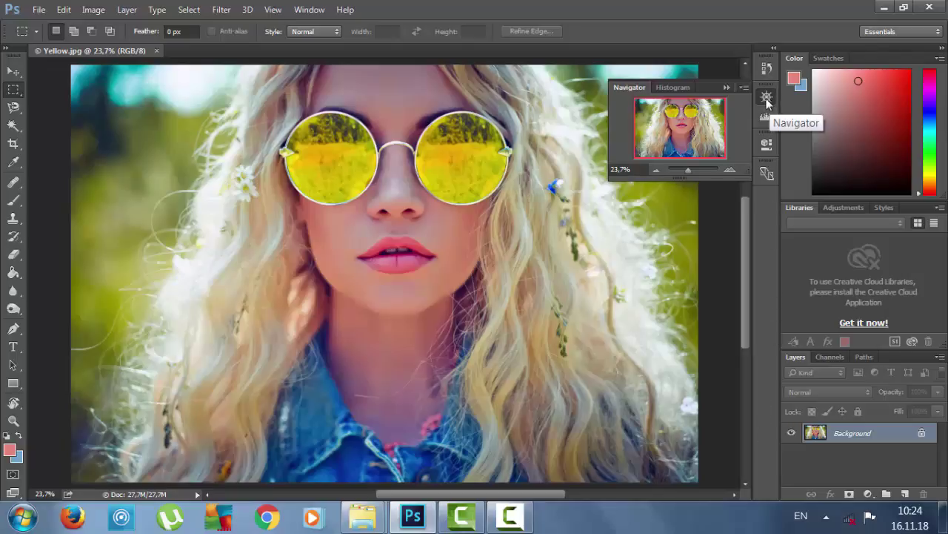
left_click(726, 88)
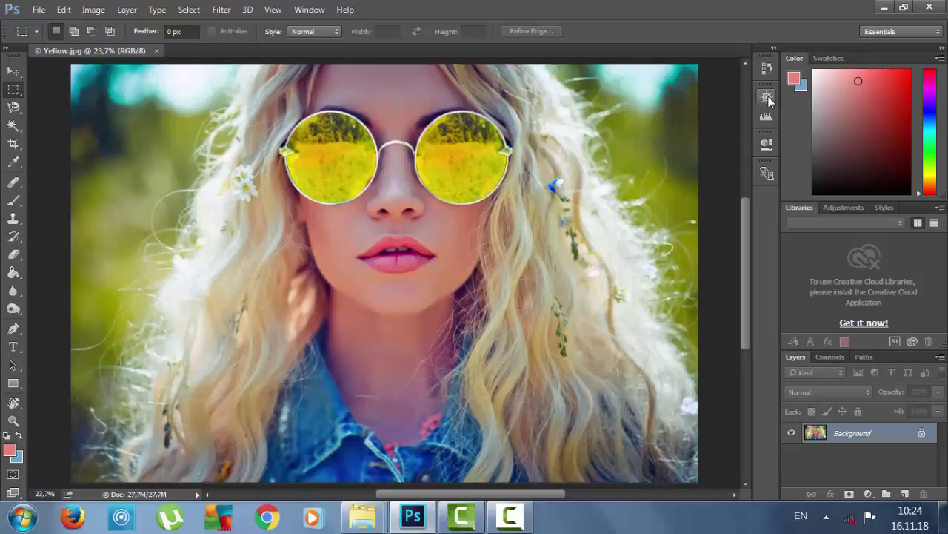
left_click(769, 103)
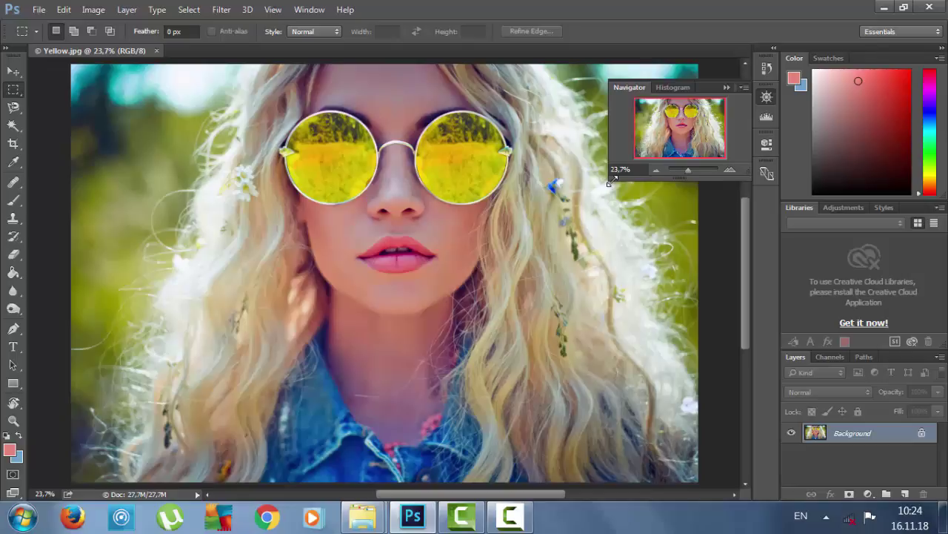
left_click_drag(612, 179, 354, 380)
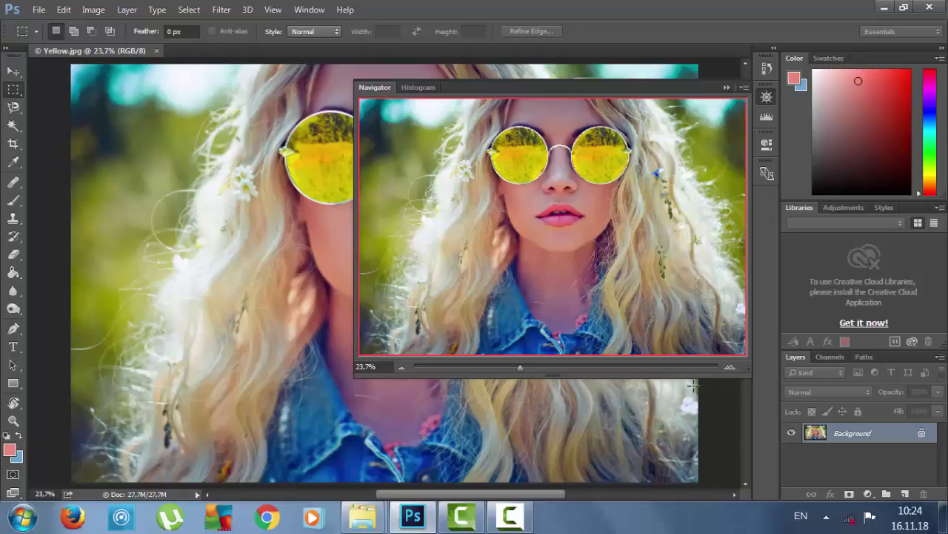
Magnify a small area of the hair from the Navigator preview and step the zoom in and out around the lips, up to 200%.
left_click(681, 289, "ctrl")
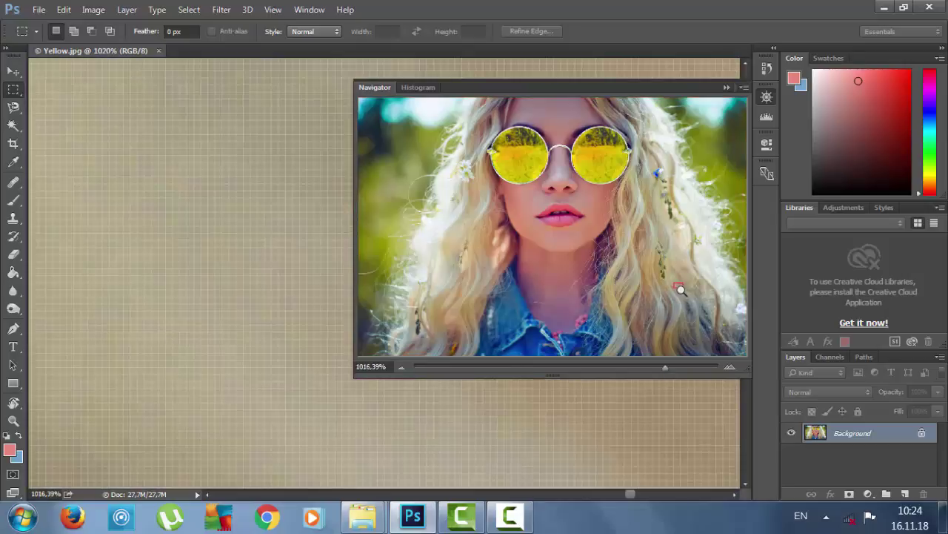
left_click_drag(676, 284, 492, 147)
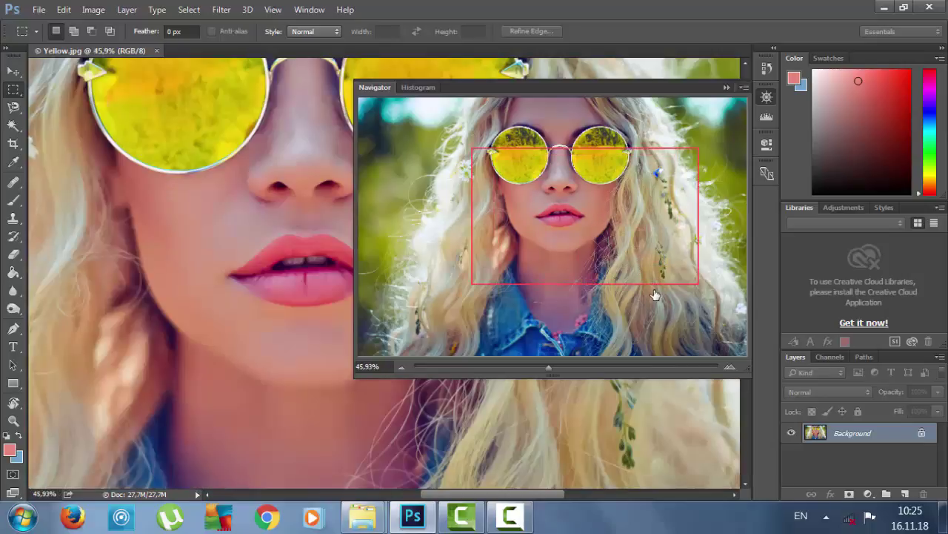
key("ctrl+plus")
key("ctrl+plus")
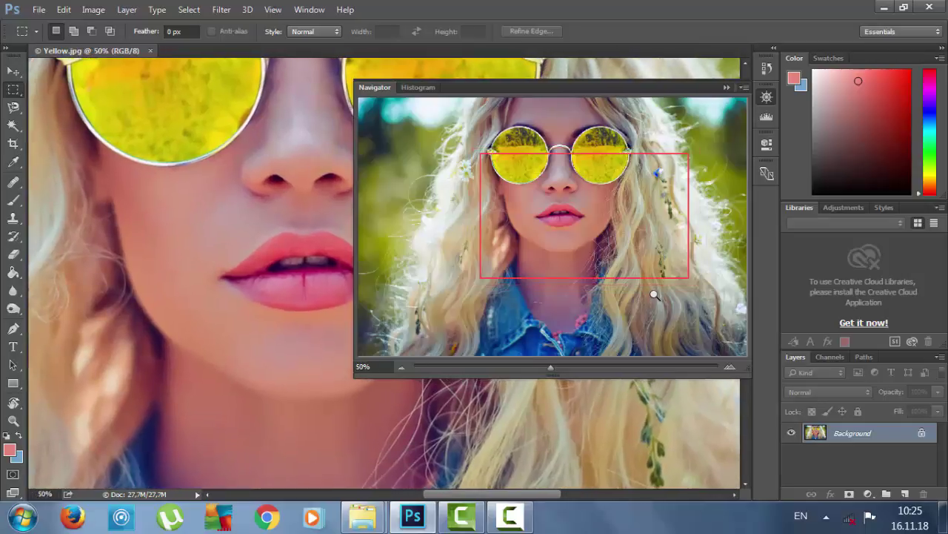
key("ctrl+plus")
key("ctrl+plus")
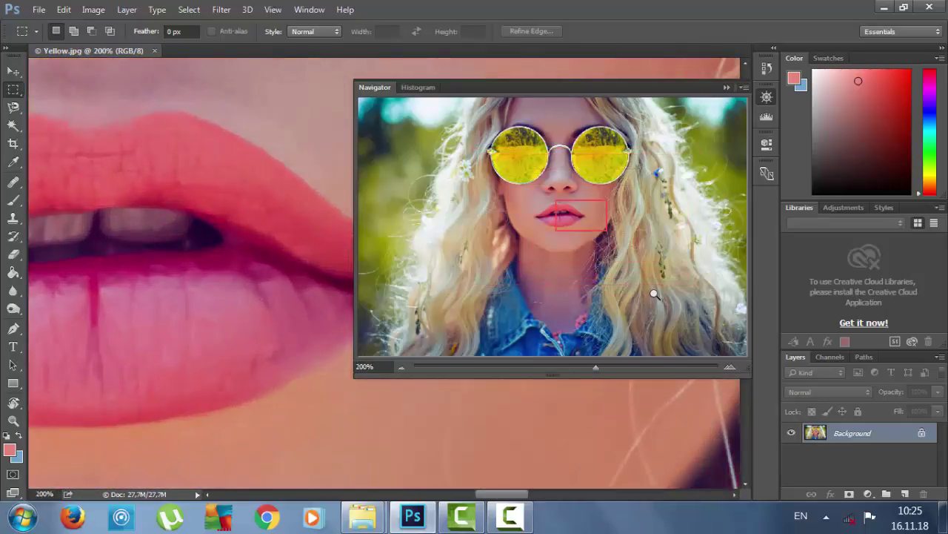
key("ctrl+minus")
key("ctrl+minus")
key("ctrl+plus")
key("ctrl+plus")
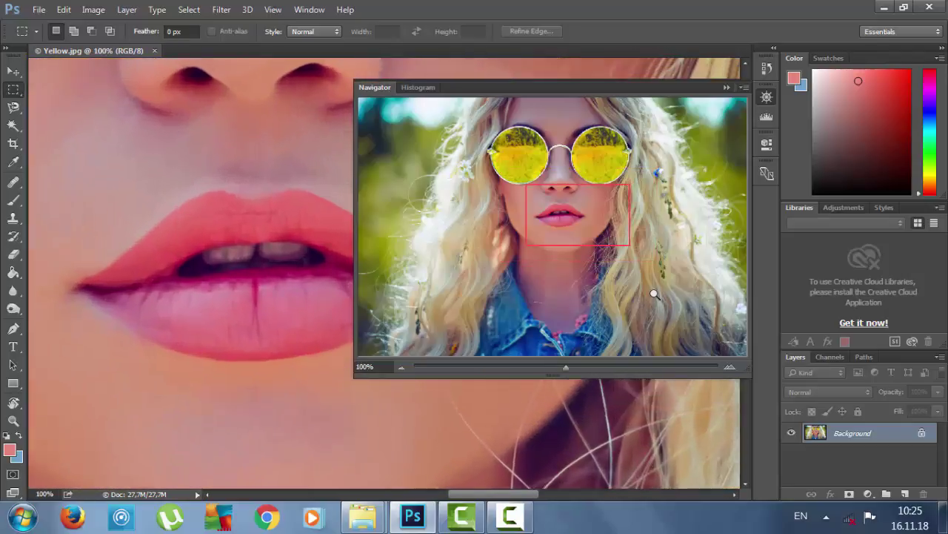
Examine the glasses, hair and face by moving the Navigator's view frame, and adjust the zoom to 49.66%.
left_click_drag(574, 214, 566, 155)
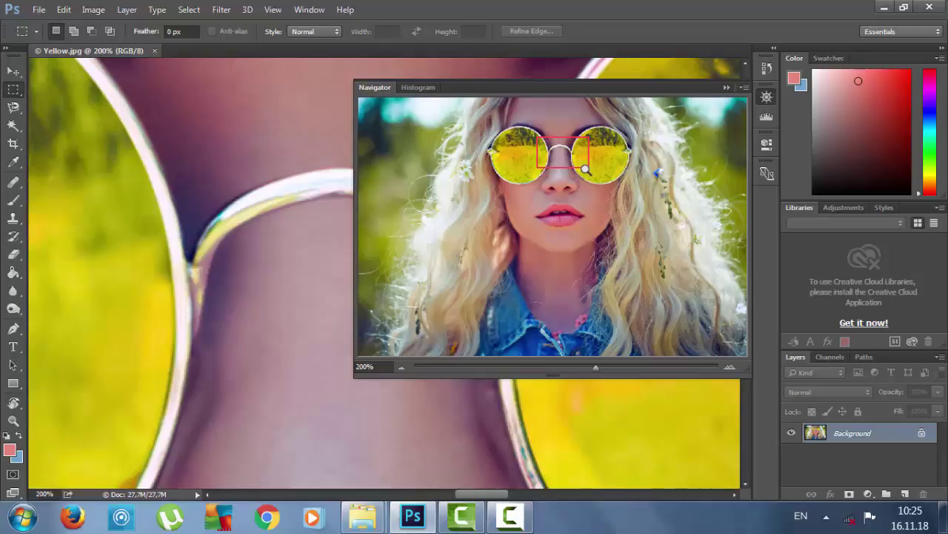
left_click_drag(587, 167, 684, 286)
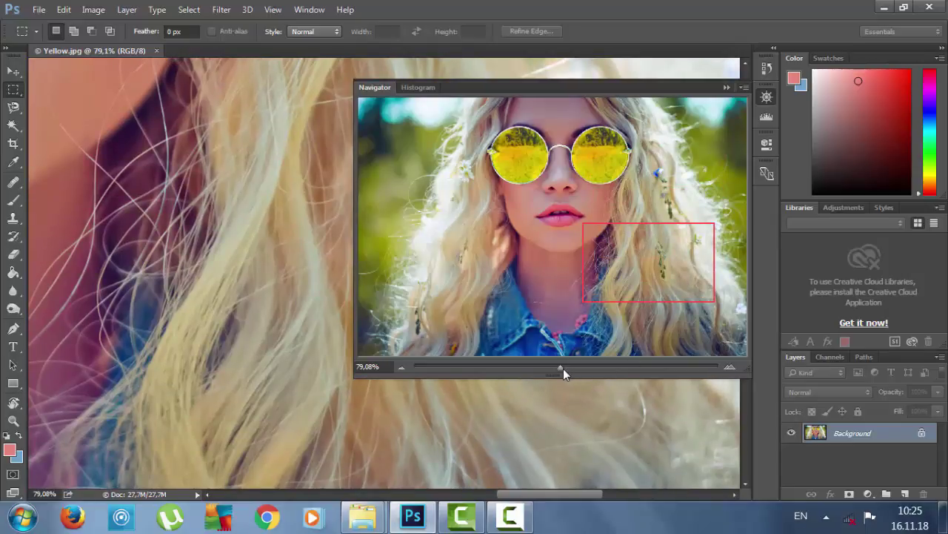
left_click_drag(560, 368, 549, 372)
left_click_drag(559, 340, 494, 227)
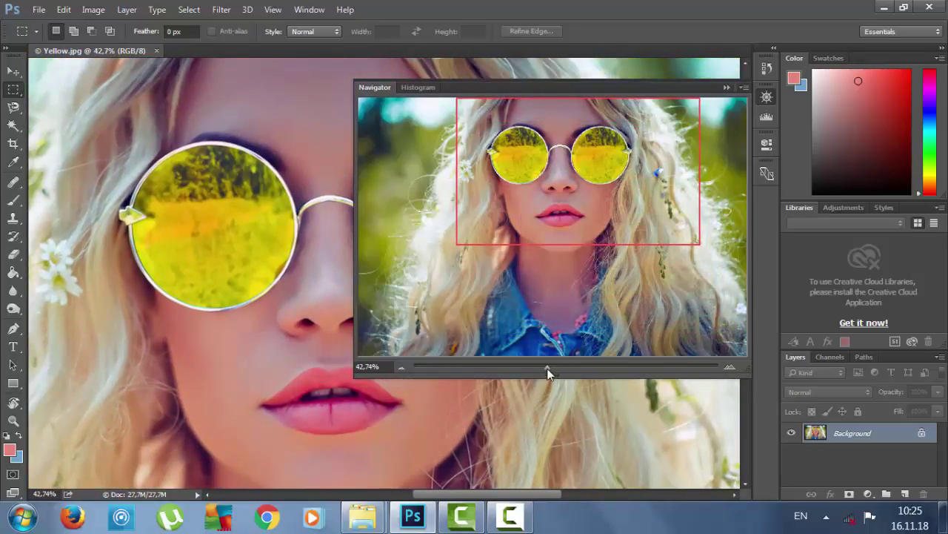
left_click_drag(547, 367, 552, 365)
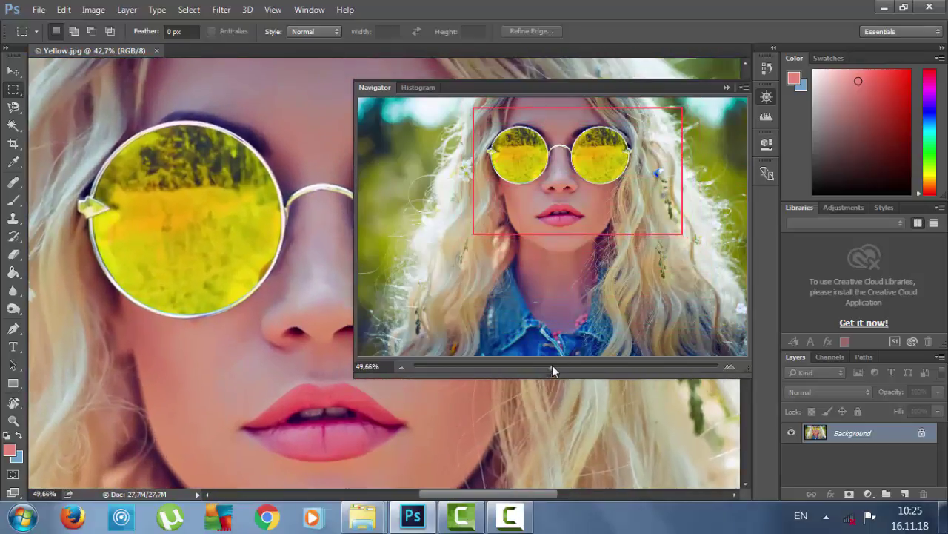
Shrink the Navigator panel back to a small thumbnail and collapse it.
left_click_drag(354, 377, 602, 195)
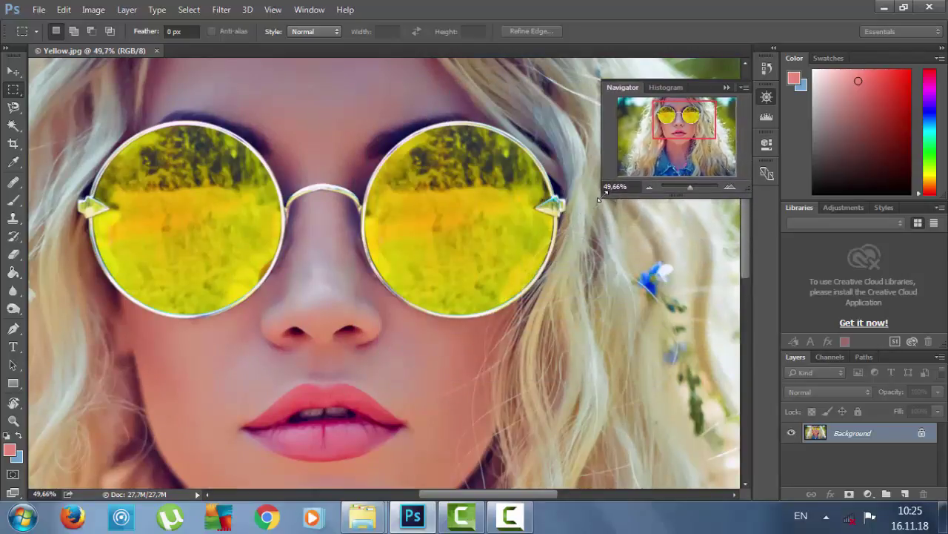
left_click(767, 97)
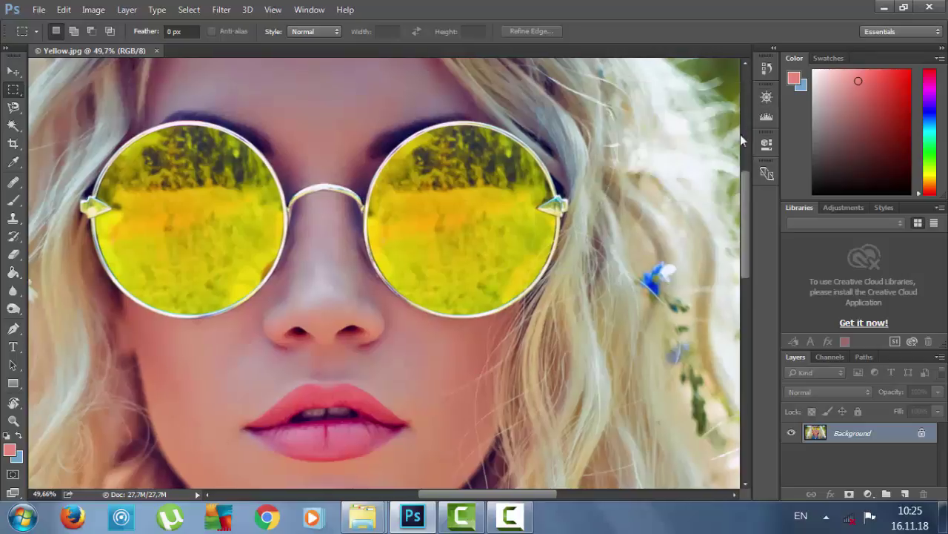
Switch to full-screen mode with the black background and fit the whole photo on the screen.
key("f")
key("f")
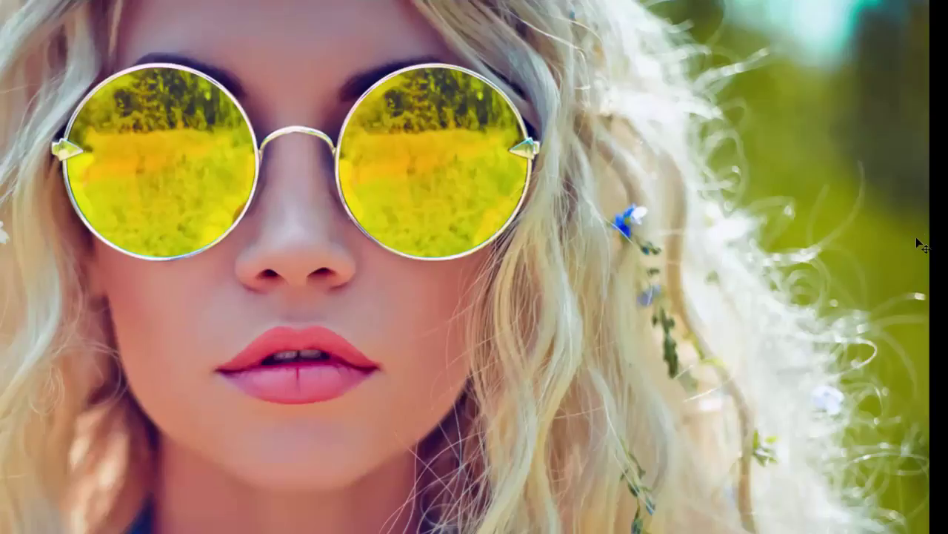
key("ctrl+0")
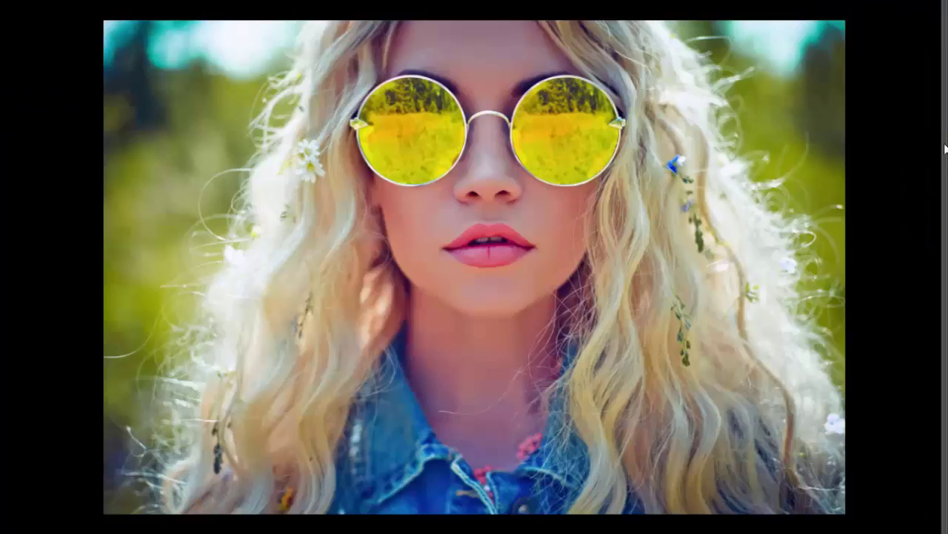
Reveal the hidden panels in full-screen mode, expand the Navigator and set its zoom value to 30%.
mouse_move(945, 149)
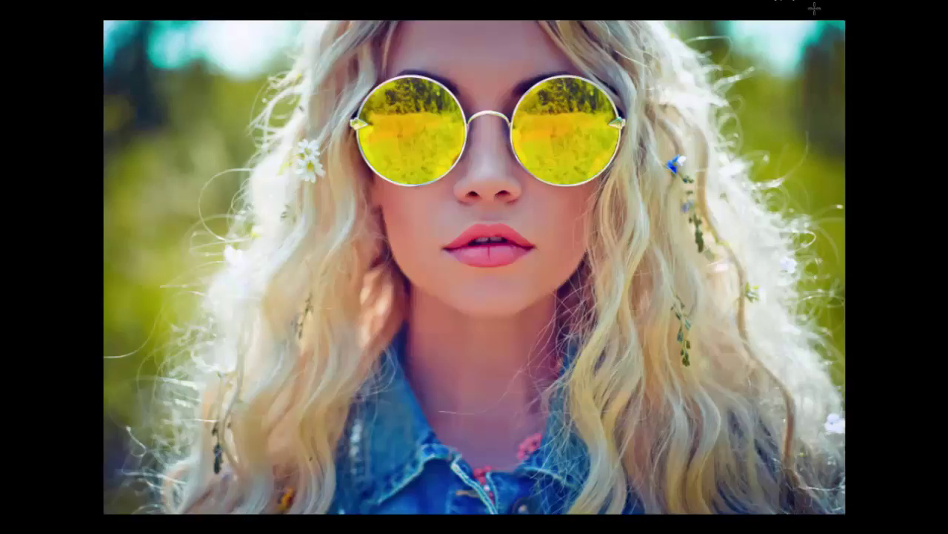
mouse_move(946, 202)
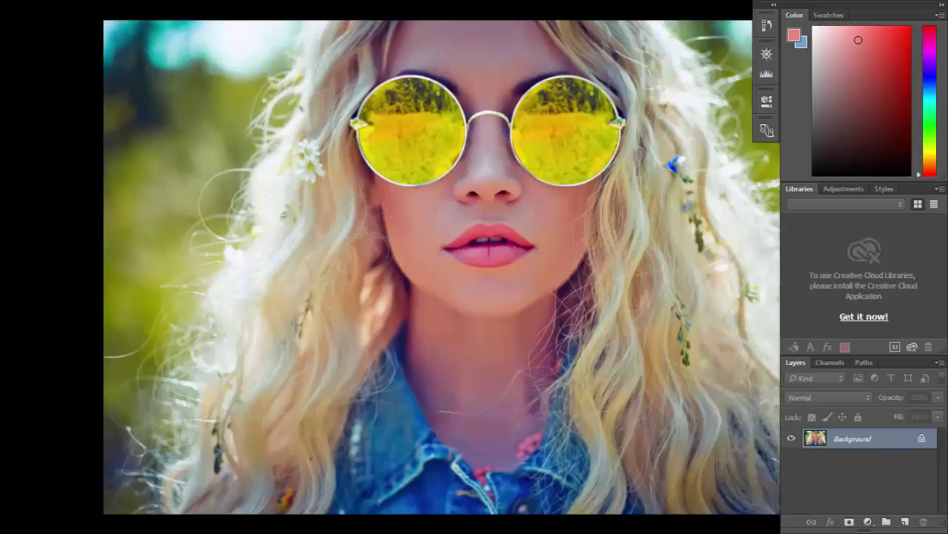
left_click(768, 55)
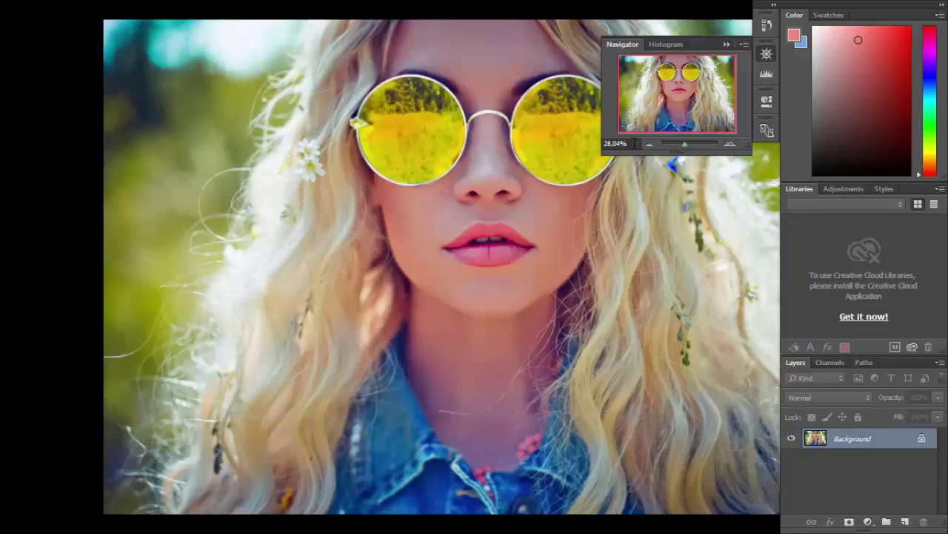
left_click(635, 143)
left_click_drag(635, 143, 603, 145)
type("30")
key("Return")
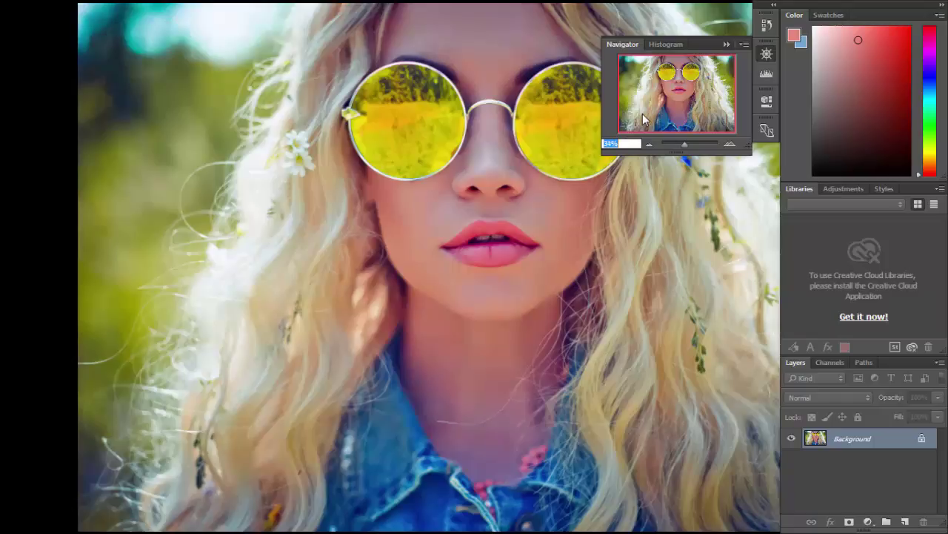
Set the Navigator zoom to 34% and hide the panels to view only the photo.
scroll(643, 115, "up", 1)
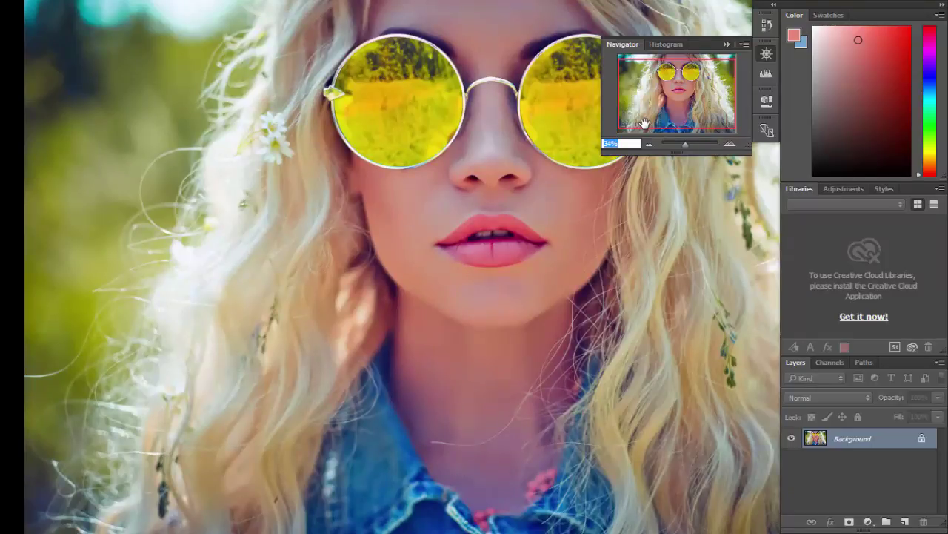
left_click_drag(635, 144, 597, 147)
key("Tab")
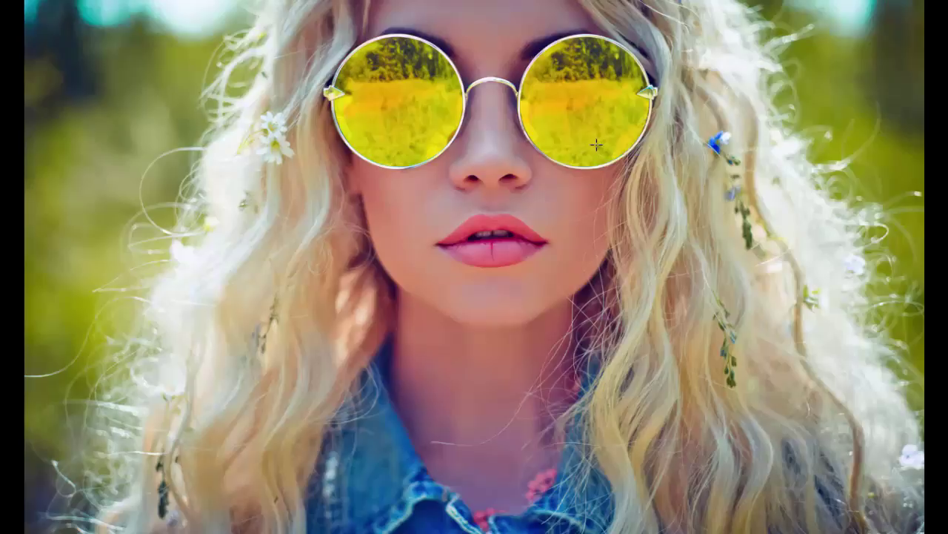
Reveal the Navigator again and set the photo's zoom to 30%.
mouse_move(946, 164)
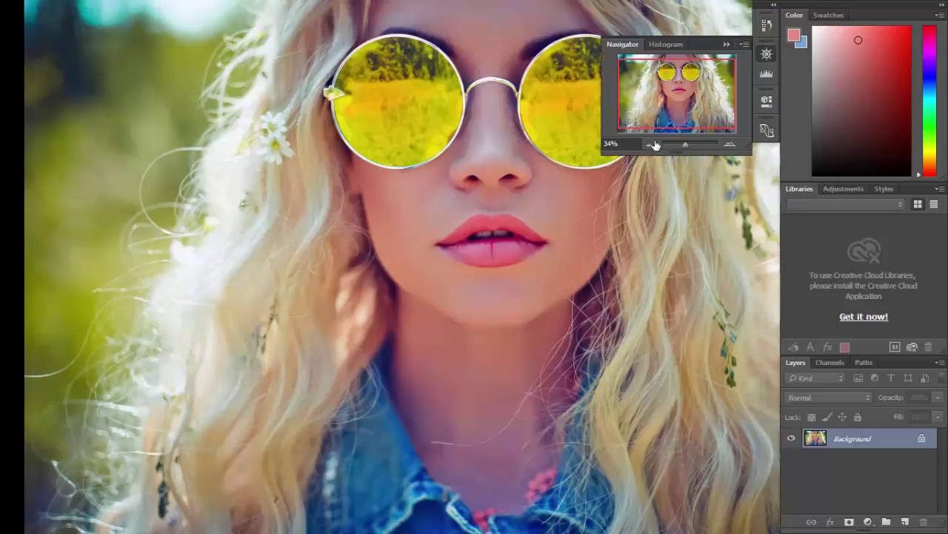
left_click_drag(631, 144, 599, 146)
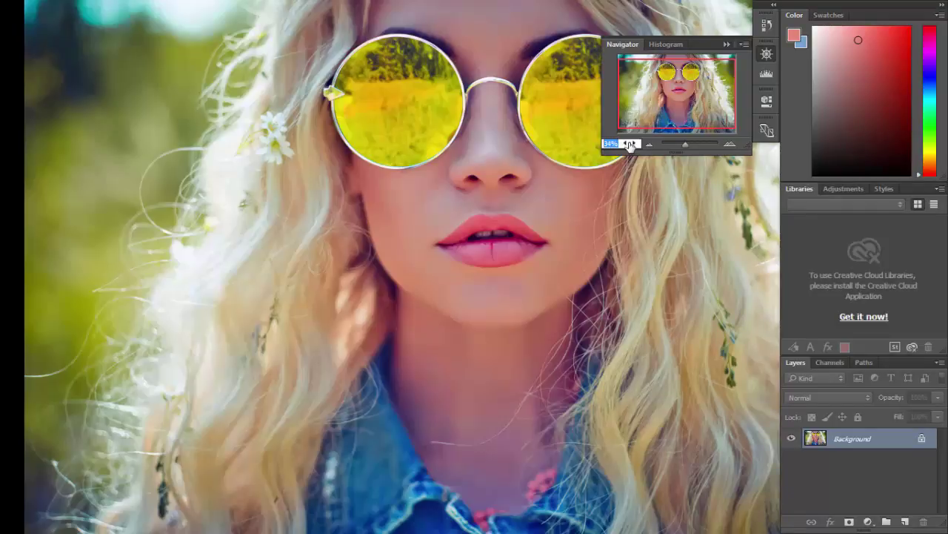
left_click_drag(631, 145, 630, 148)
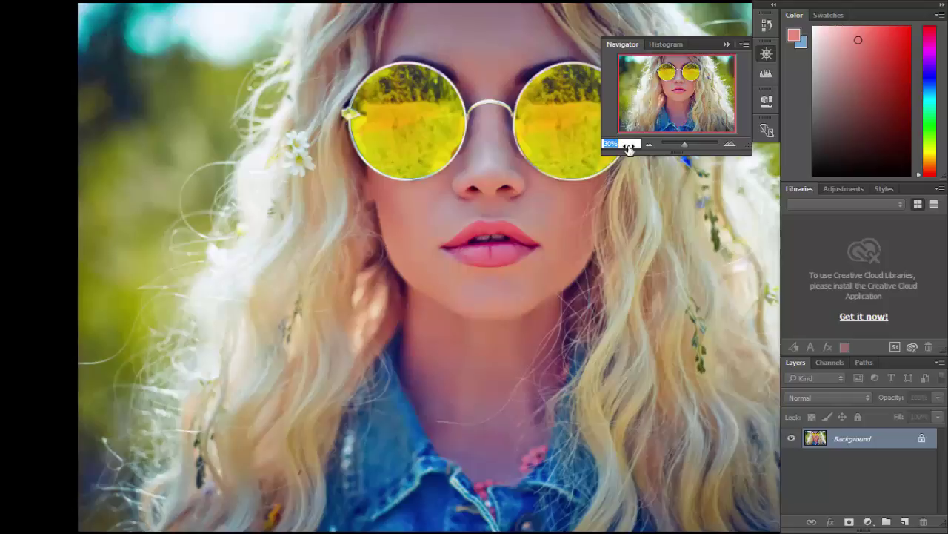
Collapse the Navigator, nudge the full-screen photo slightly and return to the standard screen mode.
left_click(729, 43)
key("Tab")
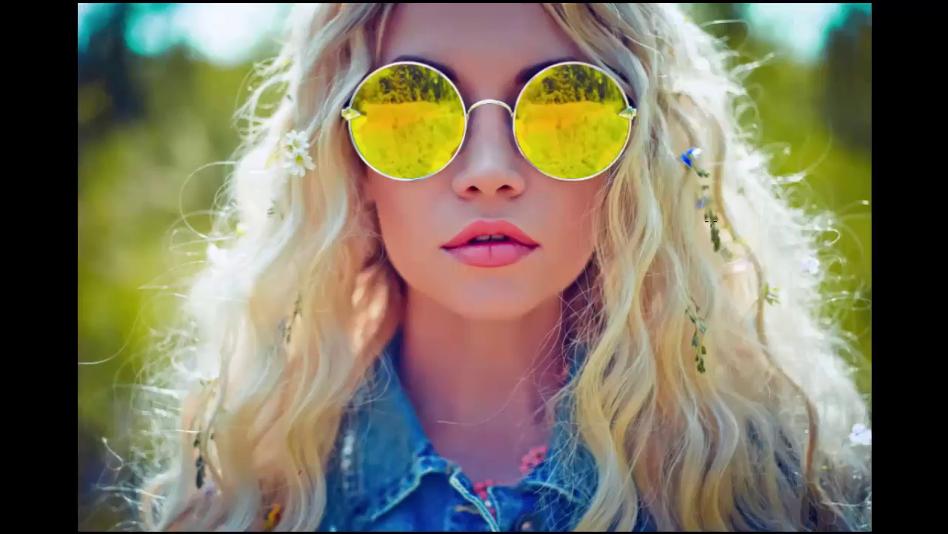
mouse_move(638, 7)
left_mouse_down()
mouse_move(638, 26)
mouse_move(642, 12)
left_mouse_up()
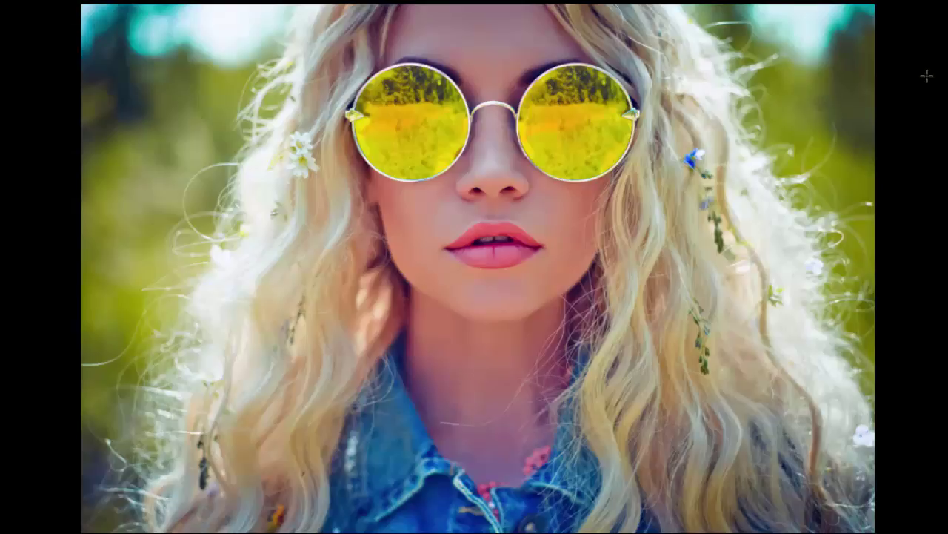
key("f")
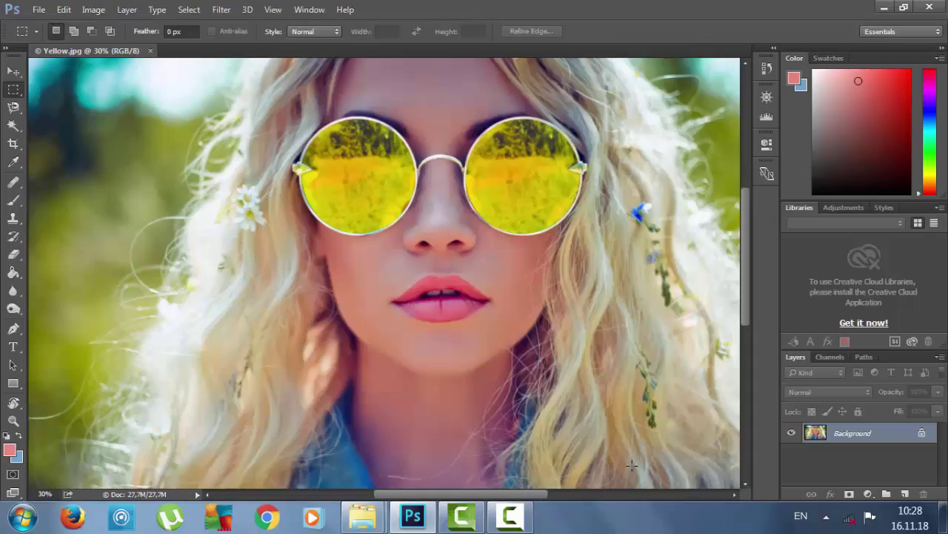